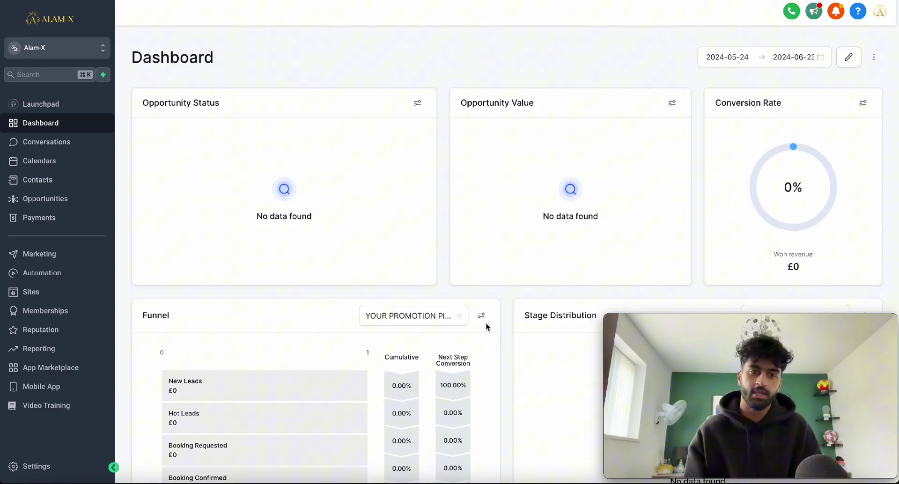
{"action": "left_click", "coordinate": [104, 51]}
{"action": "left_click", "coordinate": [409, 161]}
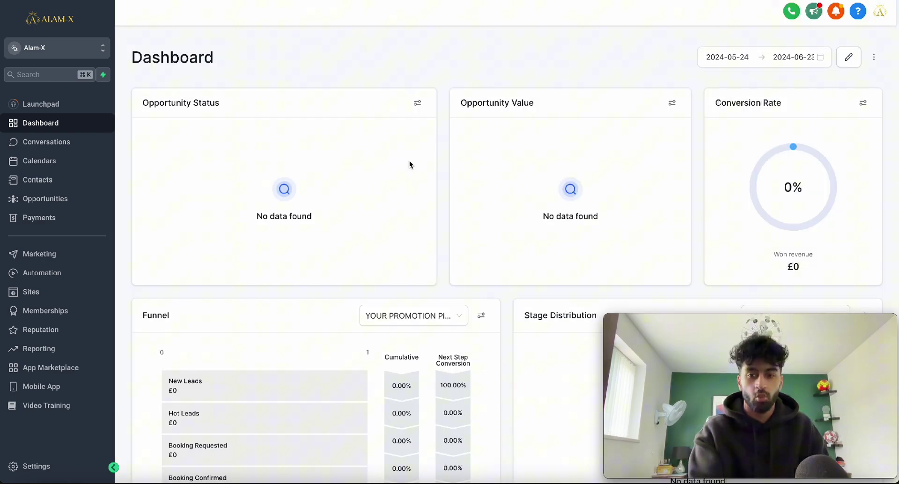
- Open the My Staff settings and start adding a new employee
{"action": "left_click", "coordinate": [42, 468]}
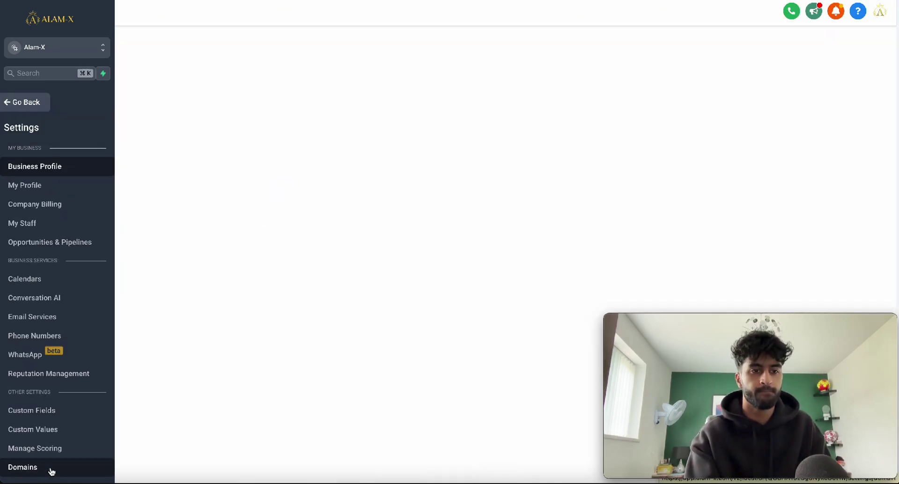
{"action": "left_click", "coordinate": [49, 225]}
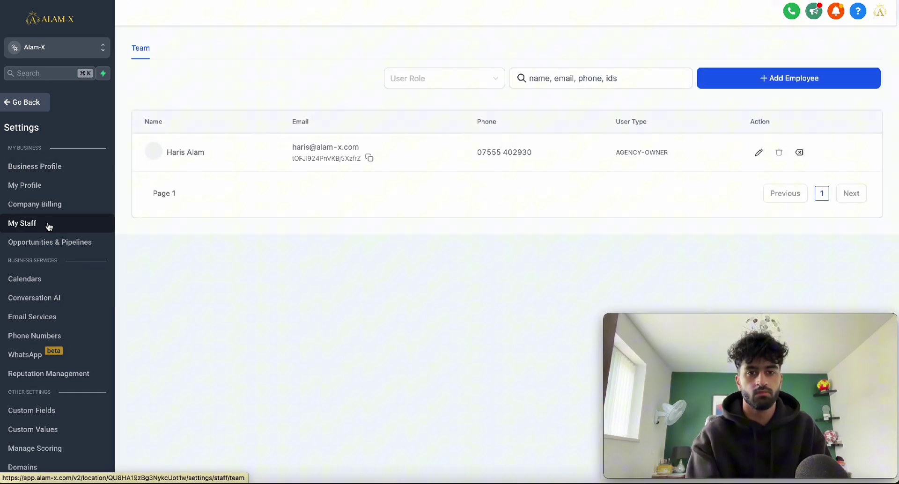
{"action": "left_click", "coordinate": [790, 78]}
- Fill in the new employee's first name, last name, email and phone number in the user info
{"action": "scroll", "coordinate": [468, 239], "scroll_direction": "down", "scroll_amount": 1}
{"action": "left_click", "coordinate": [415, 208]}
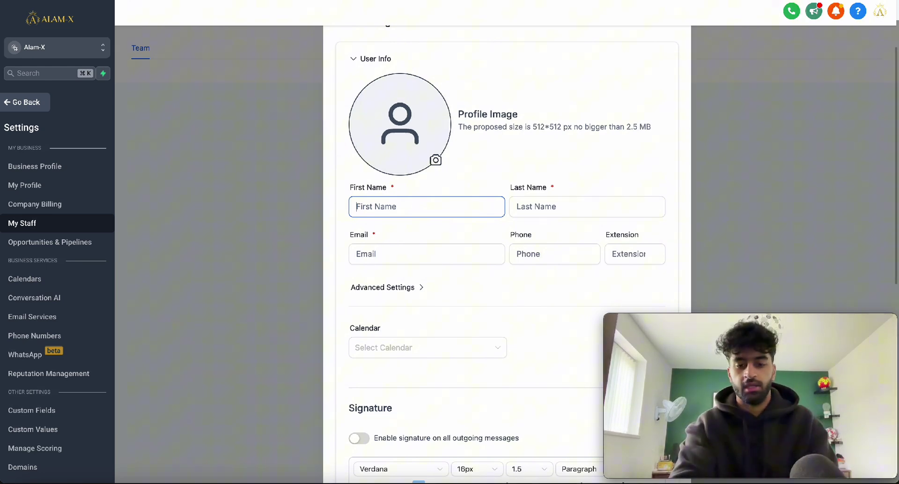
{"action": "type", "text": "jhon"}
{"action": "left_click", "coordinate": [559, 204]}
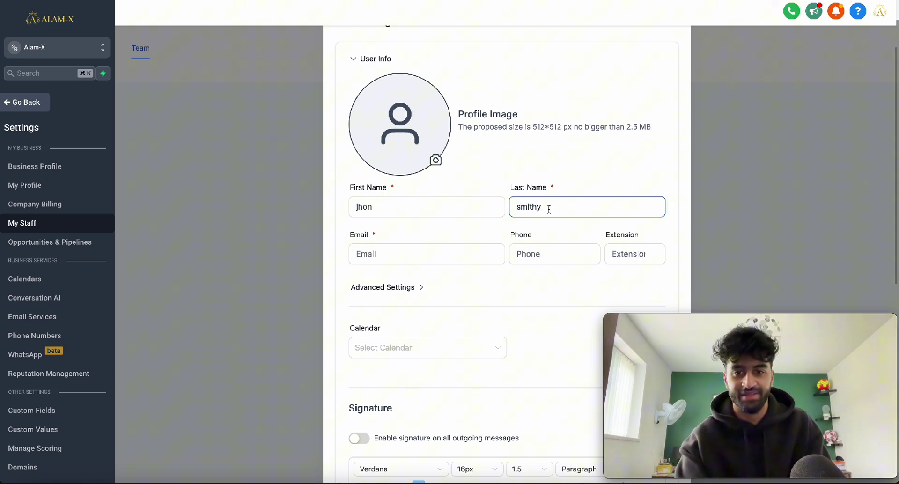
{"action": "left_click", "coordinate": [421, 245]}
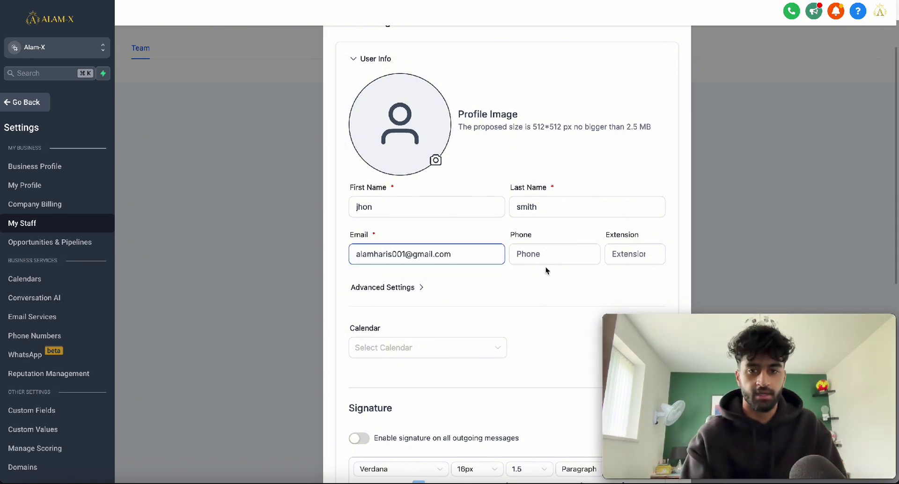
{"action": "left_click", "coordinate": [543, 248]}
{"action": "type", "text": "+44076"}
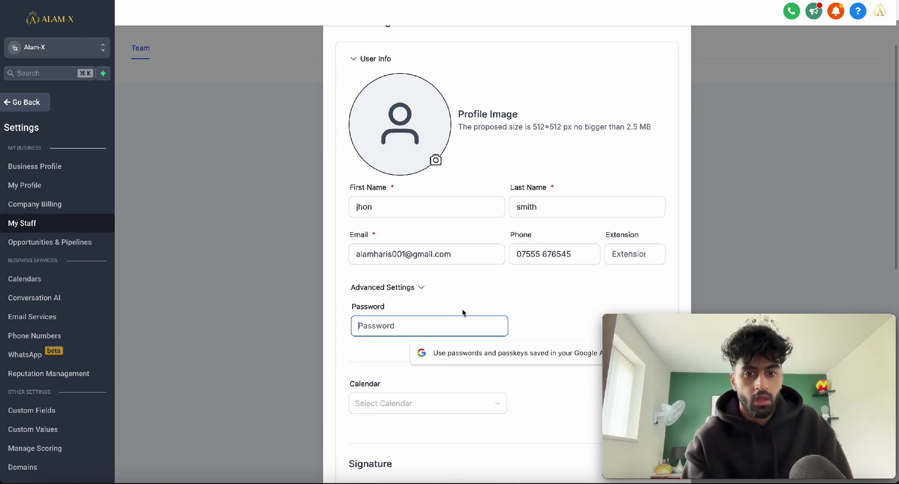
- Check the optional password field in the employee's Advanced Settings and collapse the section again
{"action": "left_click", "coordinate": [483, 300]}
{"action": "scroll", "coordinate": [483, 300], "scroll_direction": "down", "scroll_amount": 2}
{"action": "left_click", "coordinate": [390, 196]}
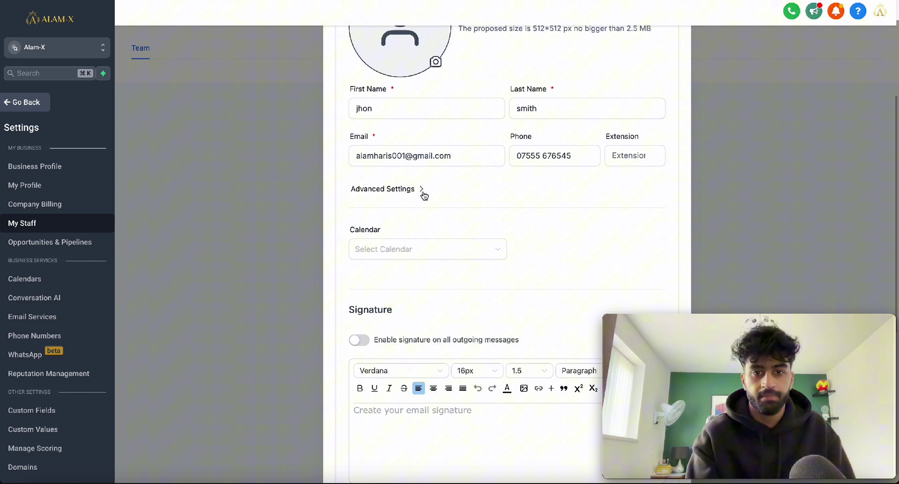
{"action": "left_click", "coordinate": [406, 187]}
{"action": "left_click", "coordinate": [405, 188]}
- Expand the new employee's User Permissions and look through the features that can be allowed
{"action": "scroll", "coordinate": [506, 203], "scroll_direction": "down", "scroll_amount": 1}
{"action": "scroll", "coordinate": [506, 203], "scroll_direction": "down", "scroll_amount": 4}
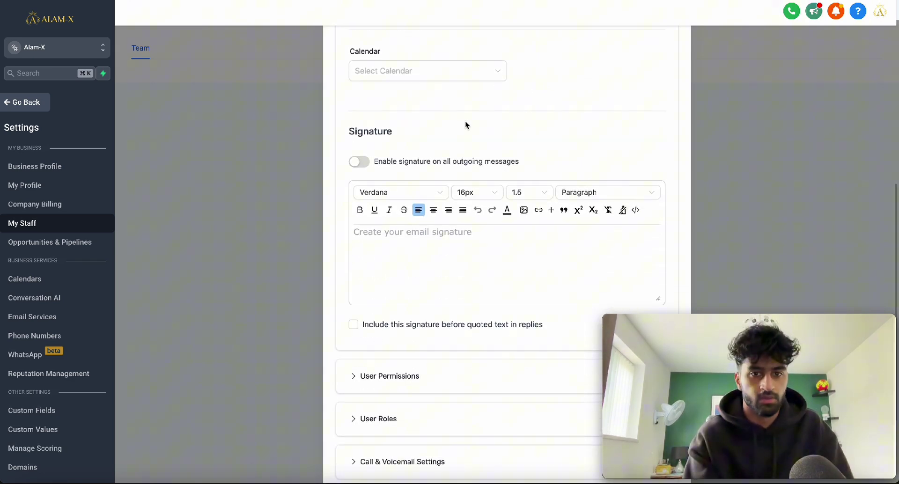
{"action": "left_click", "coordinate": [506, 364]}
{"action": "scroll", "coordinate": [506, 365], "scroll_direction": "up", "scroll_amount": 2}
{"action": "scroll", "coordinate": [412, 316], "scroll_direction": "down", "scroll_amount": 5}
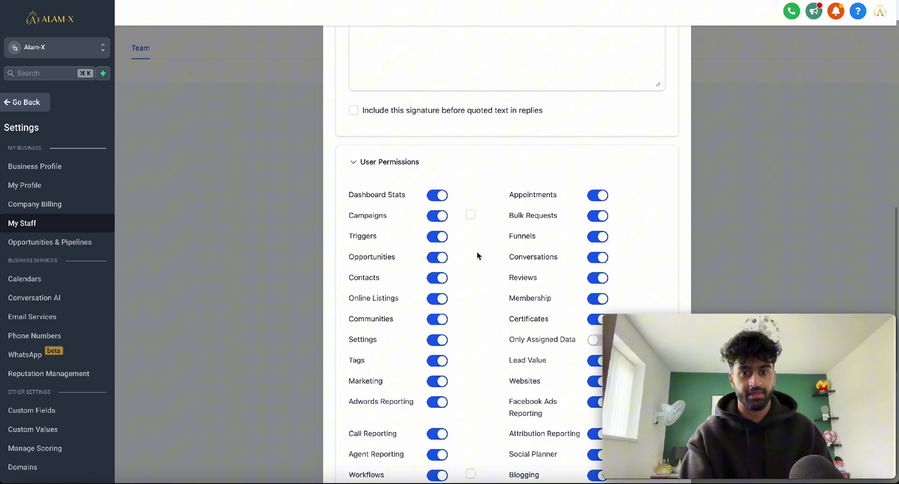
{"action": "scroll", "coordinate": [477, 255], "scroll_direction": "down", "scroll_amount": 2}
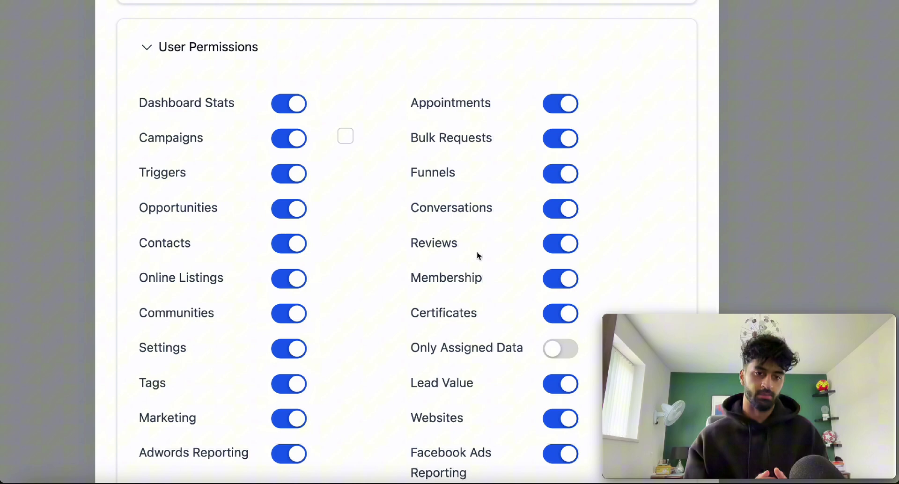
{"action": "scroll", "coordinate": [477, 252], "scroll_direction": "down", "scroll_amount": 1}
{"action": "scroll", "coordinate": [477, 255], "scroll_direction": "down", "scroll_amount": 1}
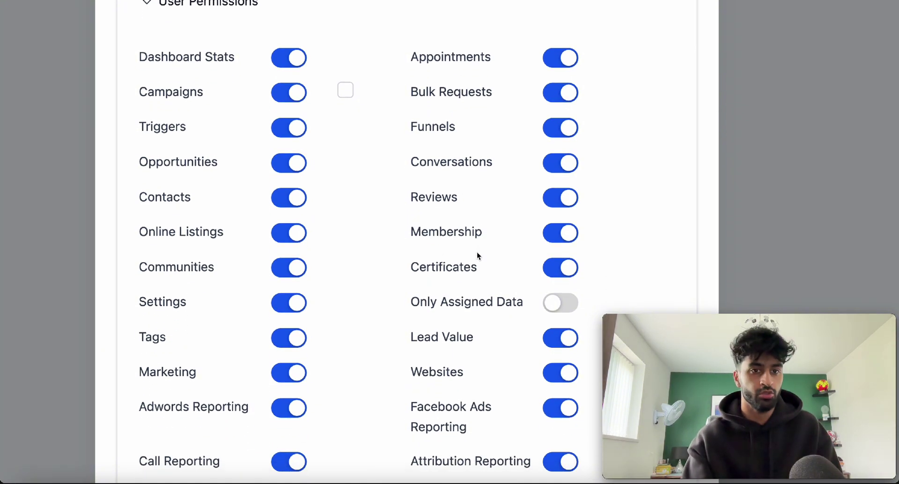
- Try switching off the Contacts and Membership permissions for the new employee, and turn both back on
{"action": "left_click", "coordinate": [285, 198]}
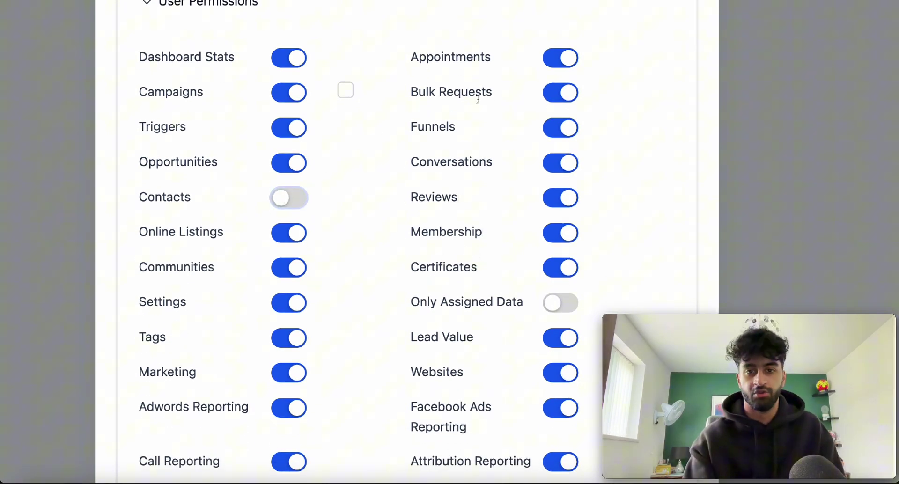
{"action": "scroll", "coordinate": [487, 231], "scroll_direction": "down", "scroll_amount": 1}
{"action": "scroll", "coordinate": [560, 207], "scroll_direction": "down", "scroll_amount": 10}
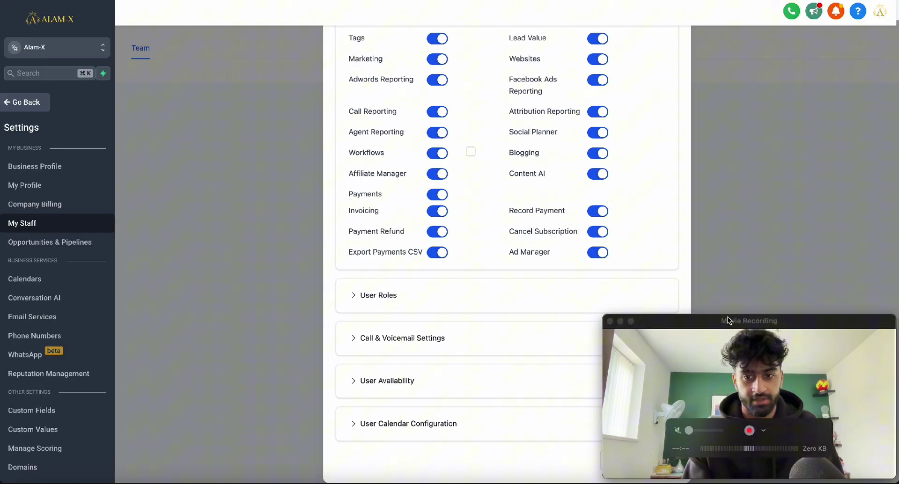
{"action": "left_click_drag", "start_coordinate": [741, 314], "coordinate": [175, 303]}
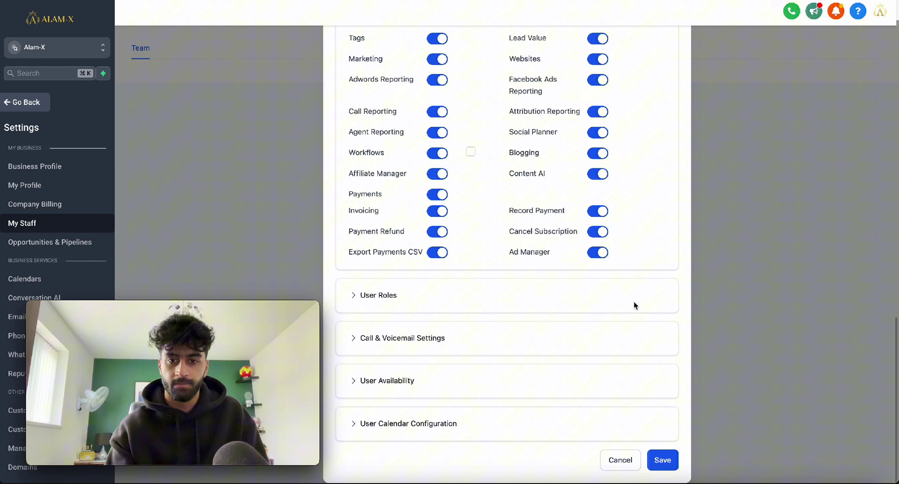
{"action": "scroll", "coordinate": [618, 243], "scroll_direction": "up", "scroll_amount": 5}
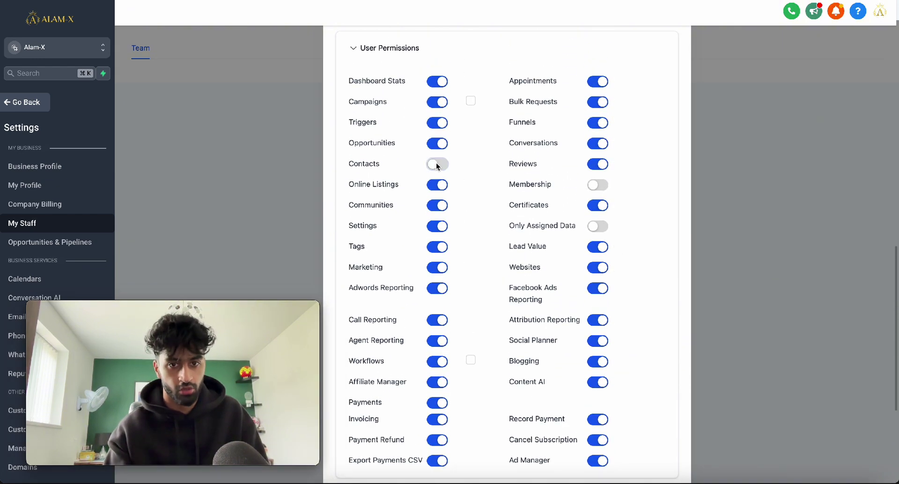
{"action": "left_click", "coordinate": [443, 164]}
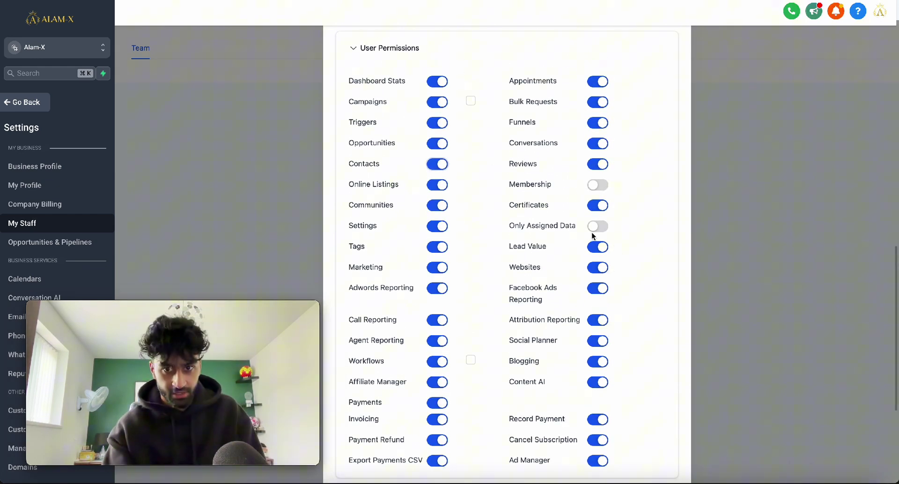
{"action": "left_click", "coordinate": [600, 189]}
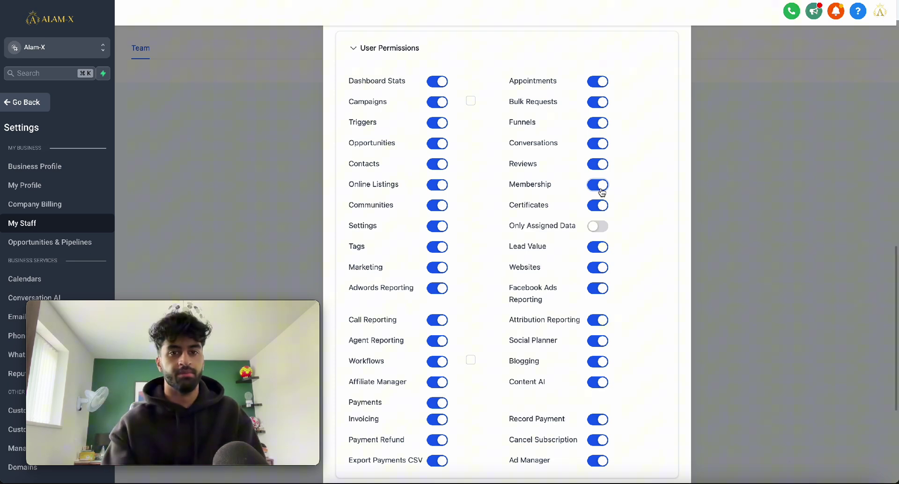
- Expand the User Roles section and set the new employee's role to Admin
{"action": "scroll", "coordinate": [470, 214], "scroll_direction": "down", "scroll_amount": 5}
{"action": "left_click", "coordinate": [429, 299]}
{"action": "left_click", "coordinate": [398, 333]}
{"action": "left_click", "coordinate": [427, 333]}
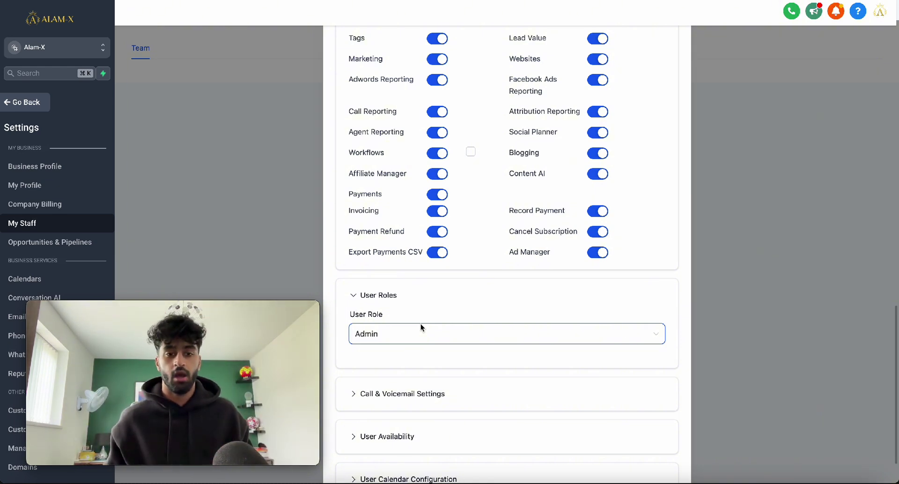
- Look over the User Availability settings, collapse them and save the new employee
{"action": "scroll", "coordinate": [420, 324], "scroll_direction": "down", "scroll_amount": 1}
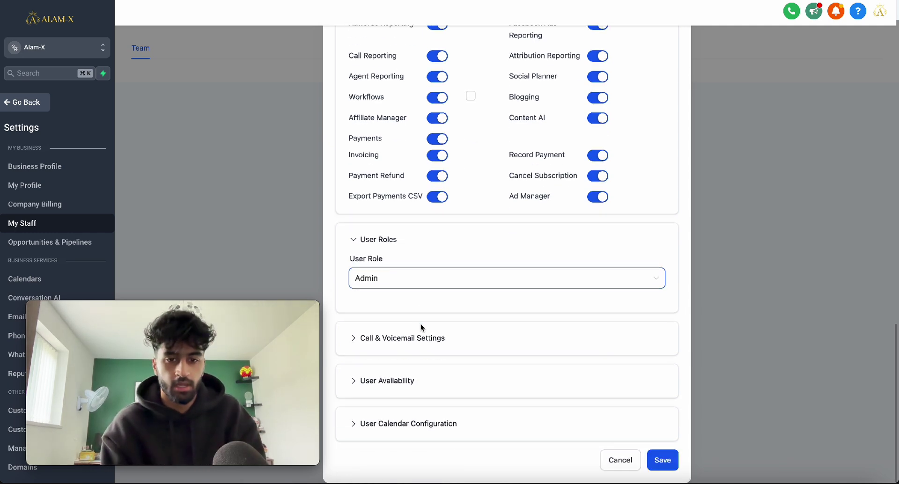
{"action": "left_click", "coordinate": [397, 381]}
{"action": "scroll", "coordinate": [418, 341], "scroll_direction": "down", "scroll_amount": 4}
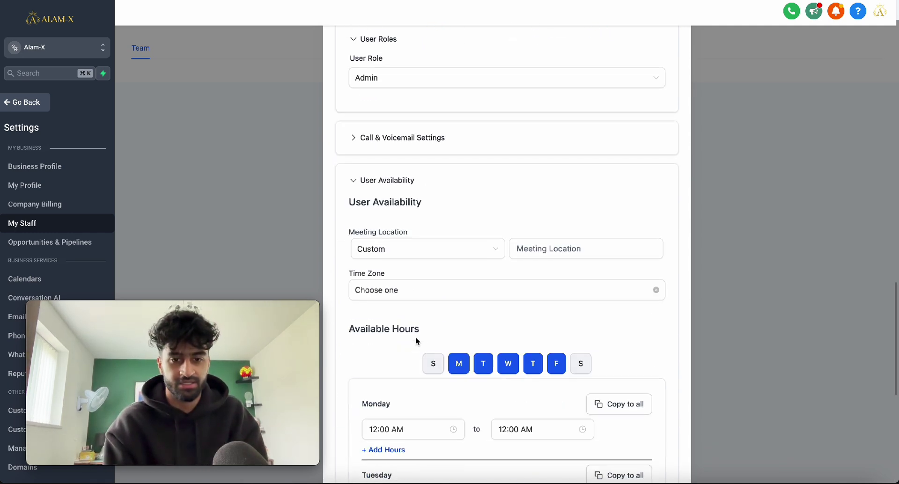
{"action": "scroll", "coordinate": [443, 334], "scroll_direction": "down", "scroll_amount": 4}
{"action": "scroll", "coordinate": [388, 203], "scroll_direction": "up", "scroll_amount": 4}
{"action": "left_click", "coordinate": [382, 175]}
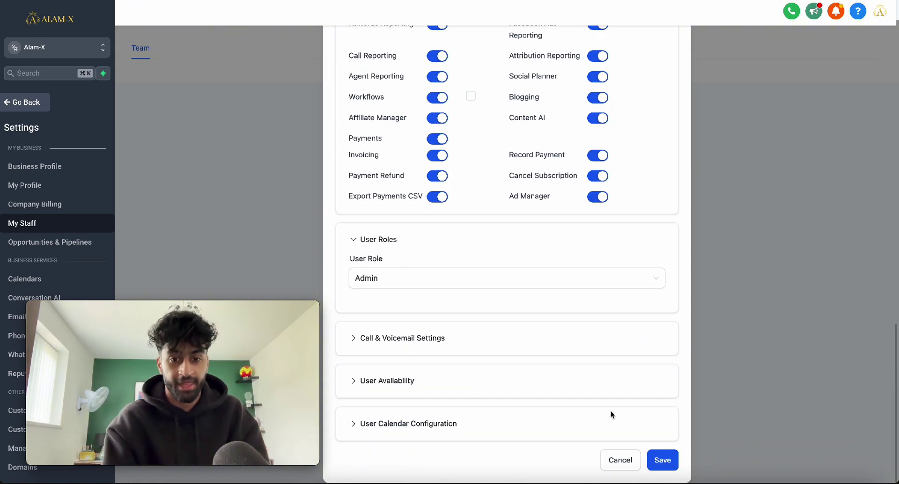
{"action": "left_click", "coordinate": [659, 461]}
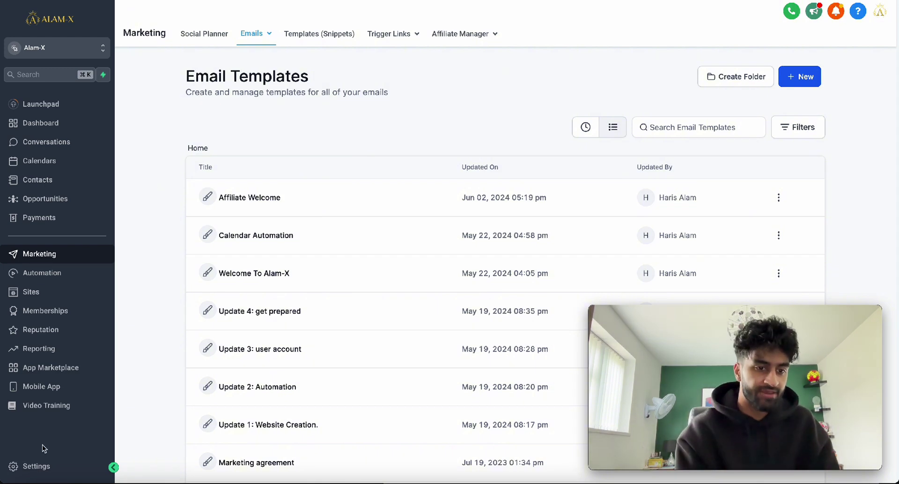
- Return to the My Staff settings and open the second team member in the list for editing
{"action": "left_click", "coordinate": [49, 467]}
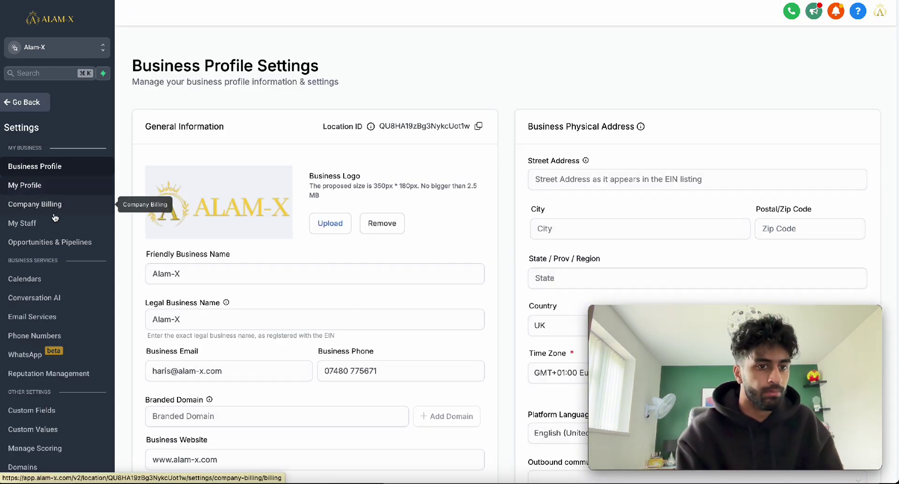
{"action": "left_click", "coordinate": [55, 223]}
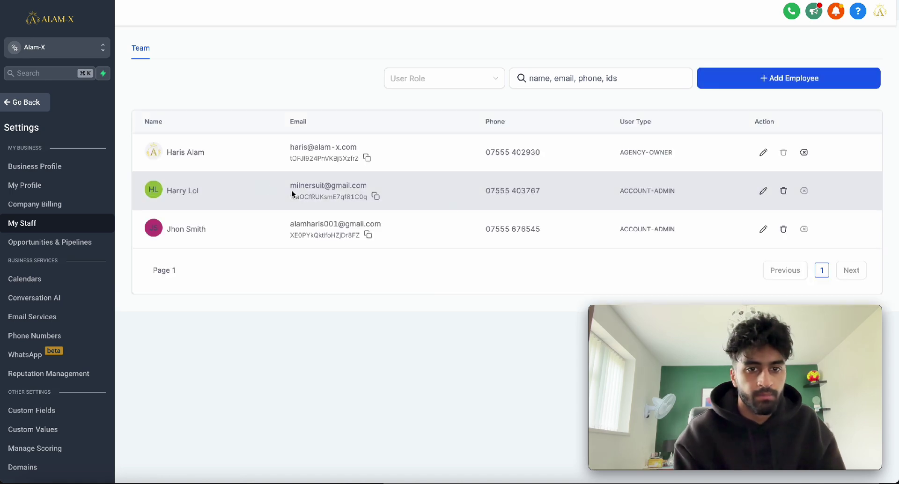
{"action": "left_click", "coordinate": [763, 191]}
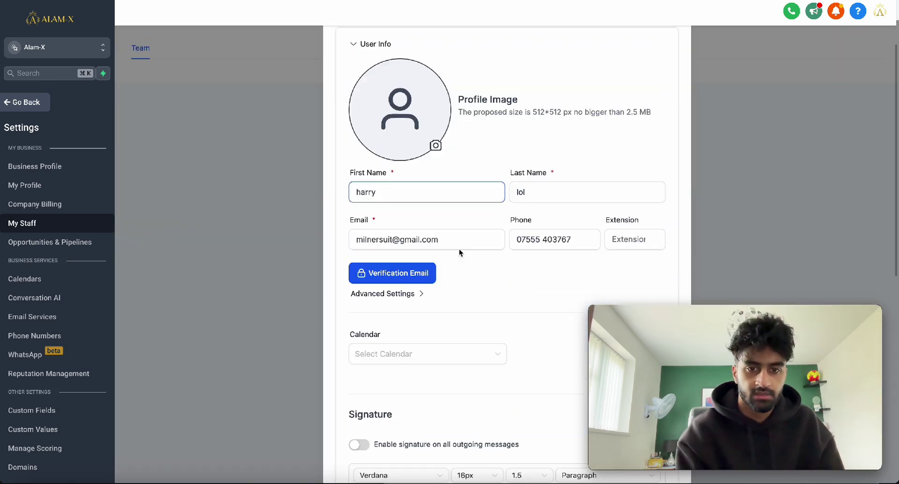
- Expand this team member's User Permissions and turn off the Membership and Websites permissions
{"action": "scroll", "coordinate": [462, 249], "scroll_direction": "down", "scroll_amount": 7}
{"action": "scroll", "coordinate": [460, 249], "scroll_direction": "down", "scroll_amount": 3}
{"action": "left_click", "coordinate": [387, 249]}
{"action": "scroll", "coordinate": [398, 300], "scroll_direction": "down", "scroll_amount": 5}
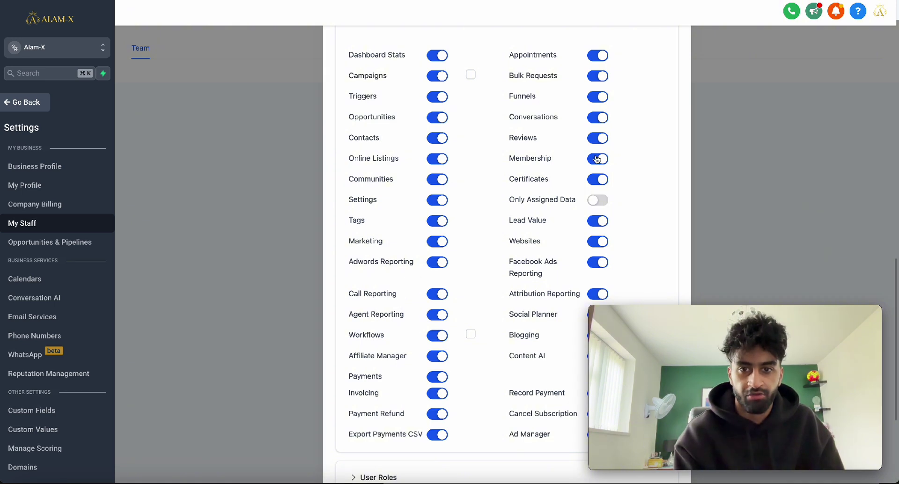
{"action": "scroll", "coordinate": [557, 124], "scroll_direction": "down", "scroll_amount": 4}
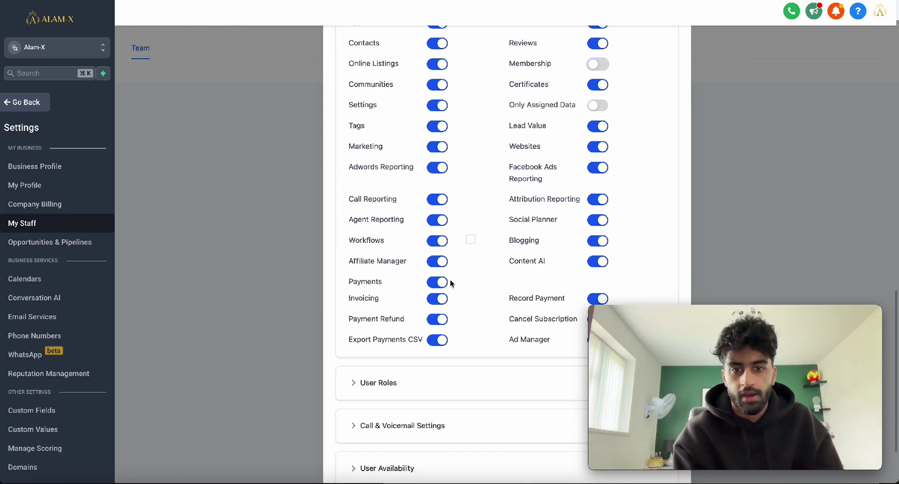
{"action": "left_click_drag", "start_coordinate": [617, 335], "coordinate": [644, 347]}
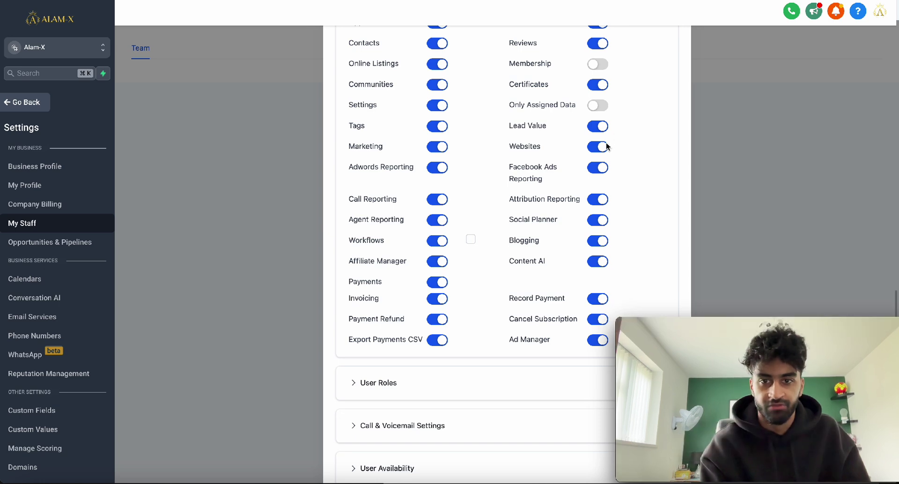
{"action": "scroll", "coordinate": [531, 196], "scroll_direction": "down", "scroll_amount": 4}
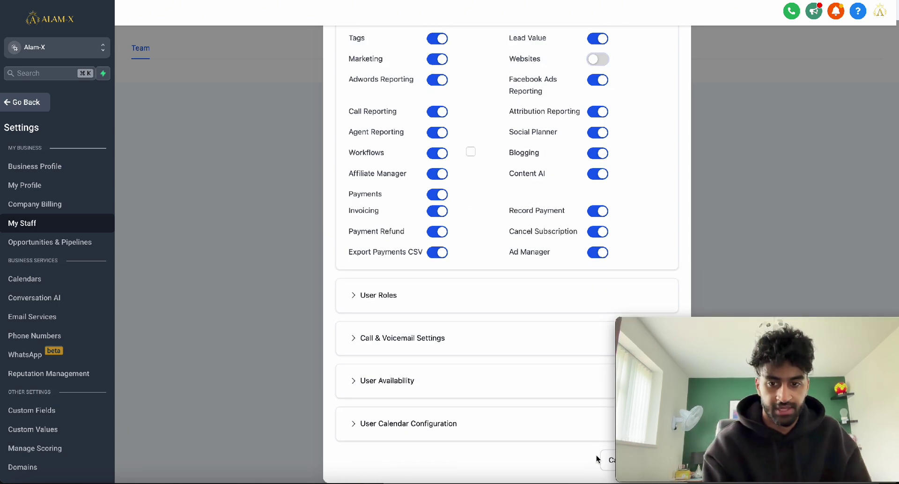